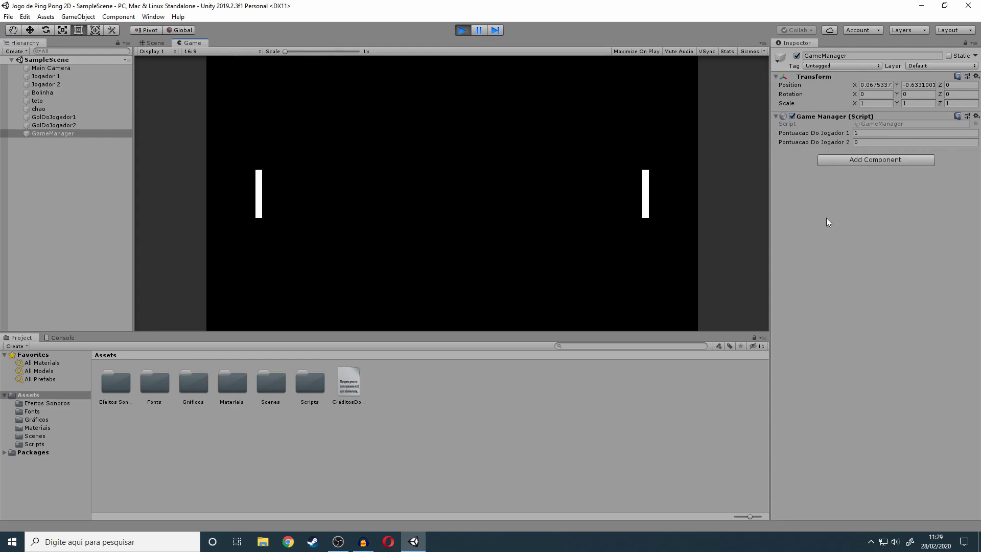
Stop the running game and add a UI Canvas to the scene.
left_click(462, 30)
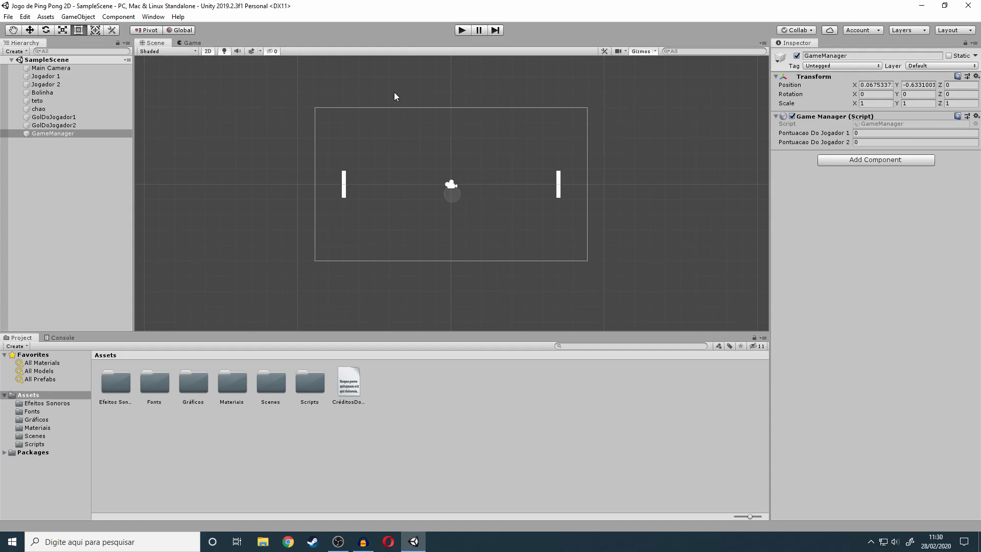
left_click(65, 176)
right_click(59, 175)
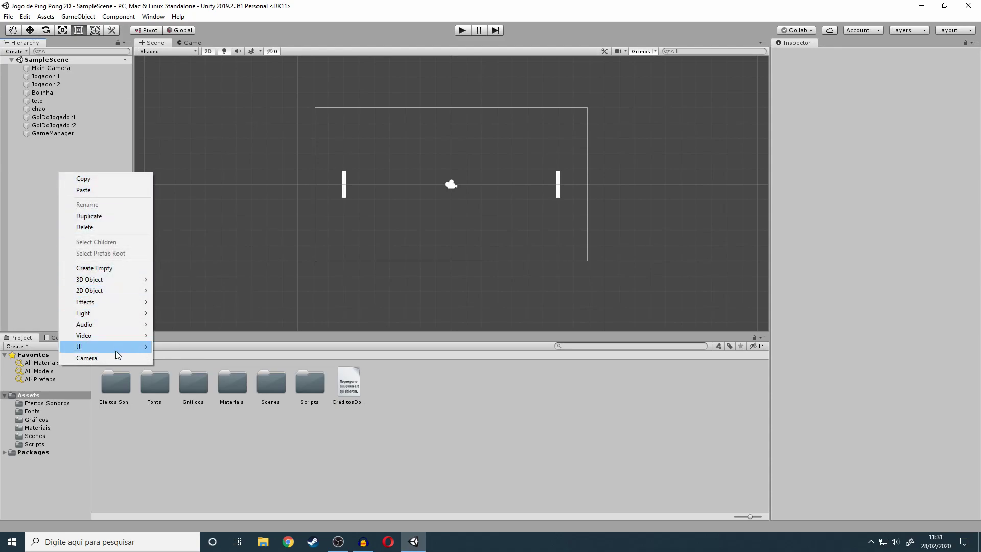
mouse_move(115, 350)
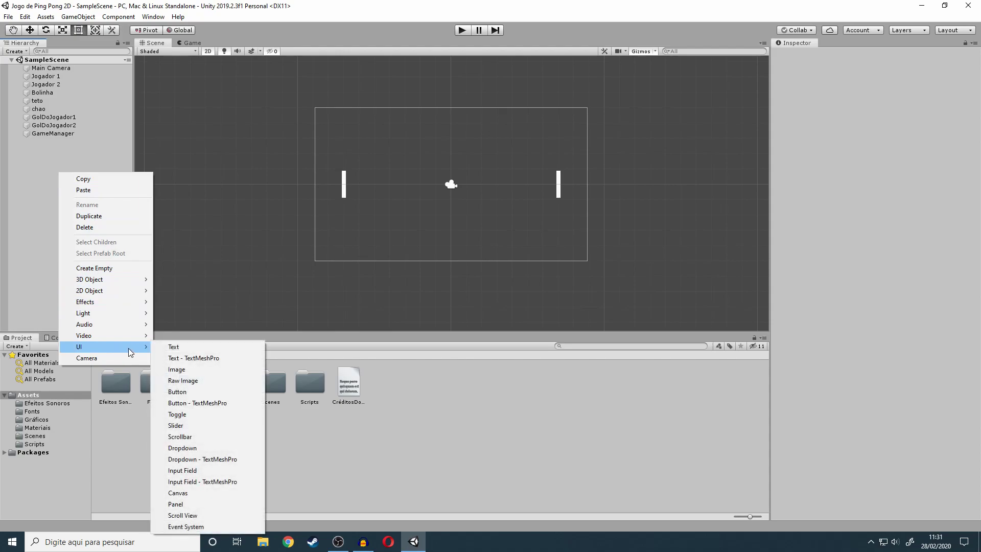
left_click(214, 496)
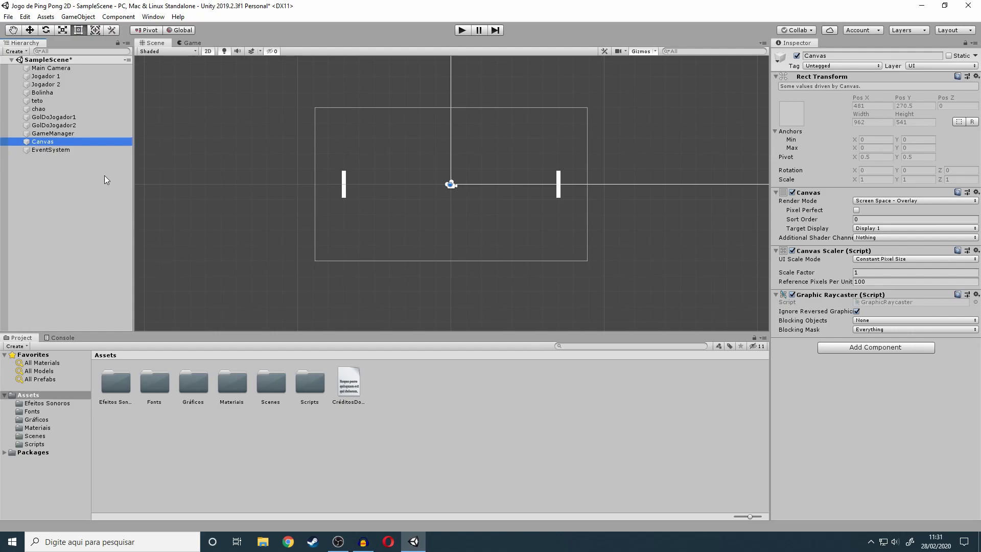
Frame the Canvas in the scene view and compare its outline with the much smaller game camera area.
double_click(103, 141)
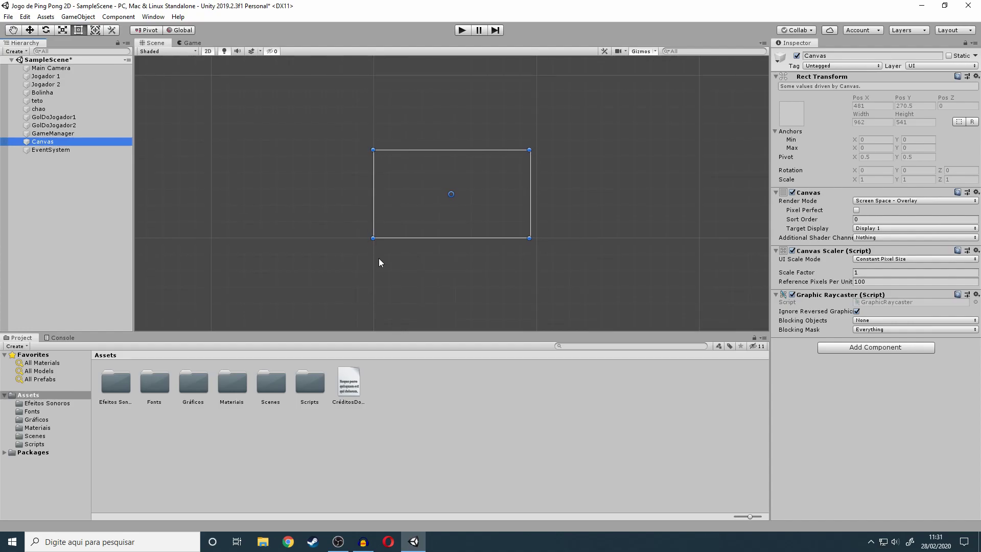
right_click_drag(376, 241, 516, 113, "alt")
middle_click_drag(516, 114, 452, 211)
scroll(441, 212, "up", 1)
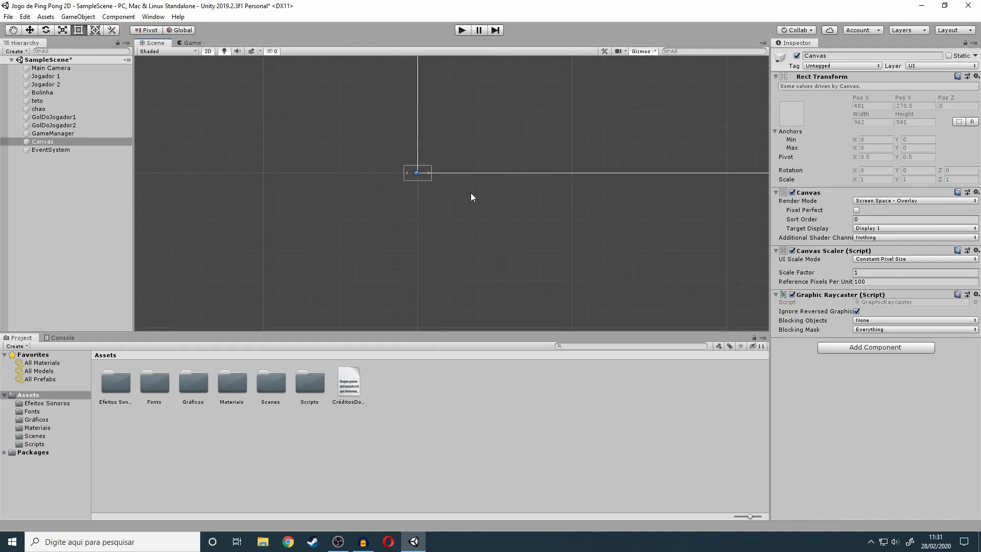
right_click_drag(566, 194, 452, 190, "alt")
middle_click_drag(543, 179, 434, 229)
right_click_drag(423, 222, 451, 204, "alt")
middle_click_drag(467, 210, 457, 217)
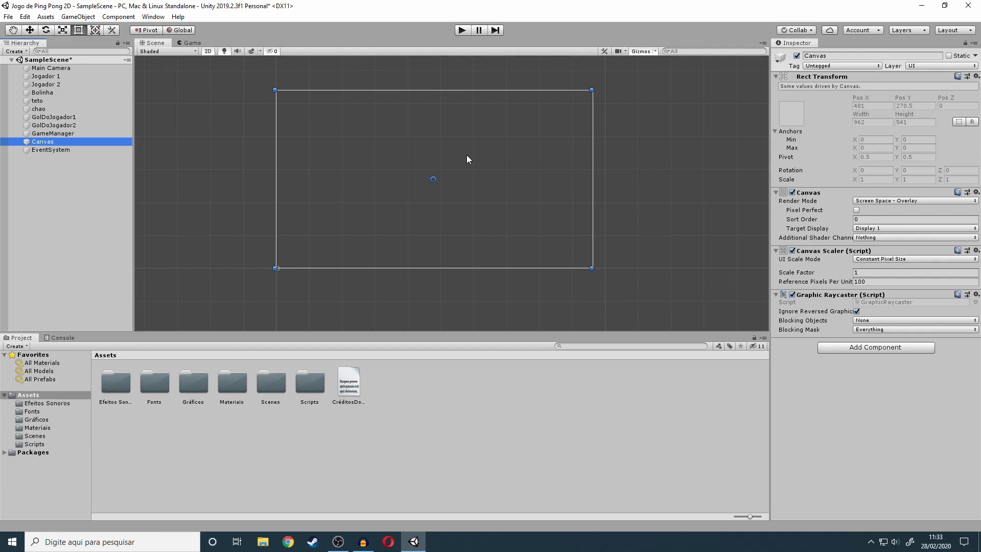
Set the Canvas Scaler to Scale With Screen Size with a reference resolution of 1920 by 1080.
left_click(118, 143)
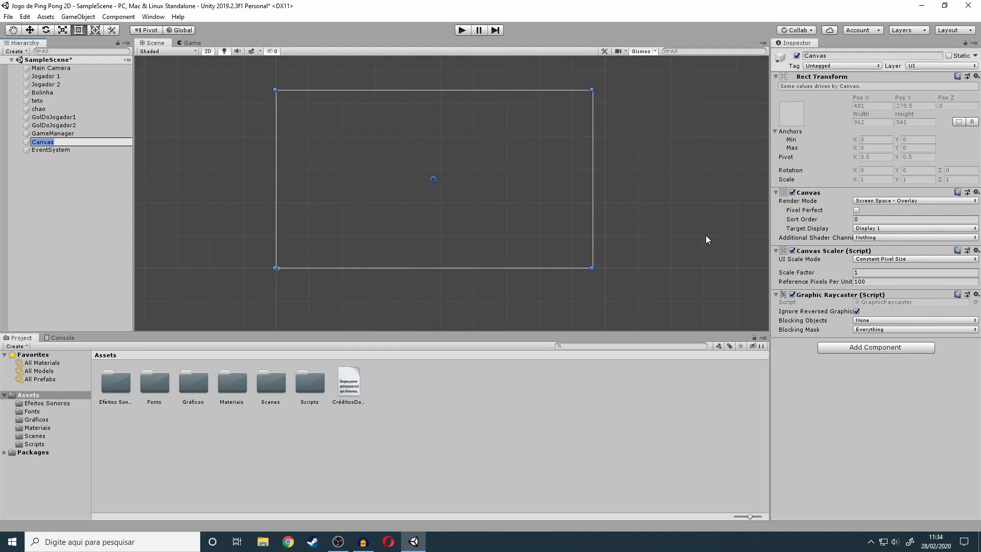
left_click(920, 258)
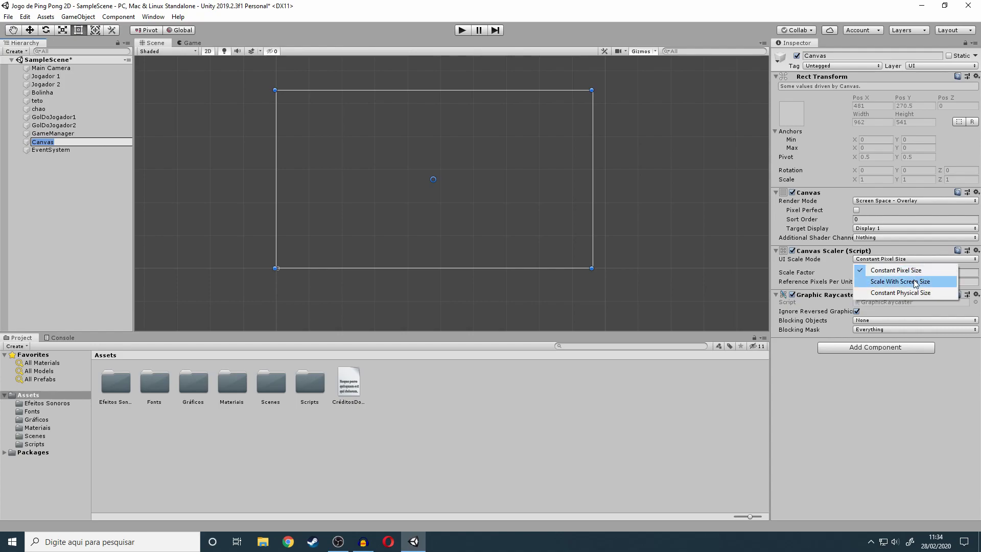
left_click(915, 282)
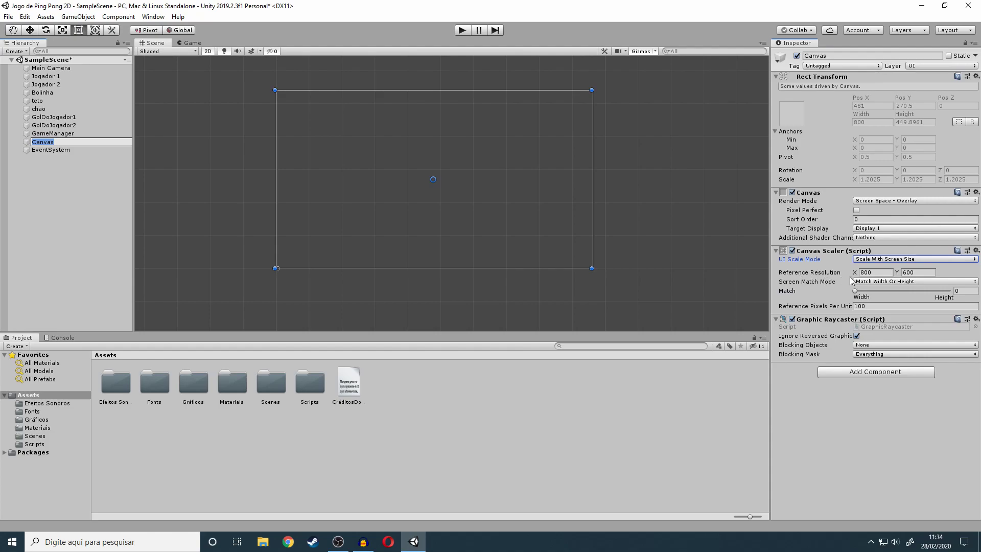
left_click(881, 272)
type("1920")
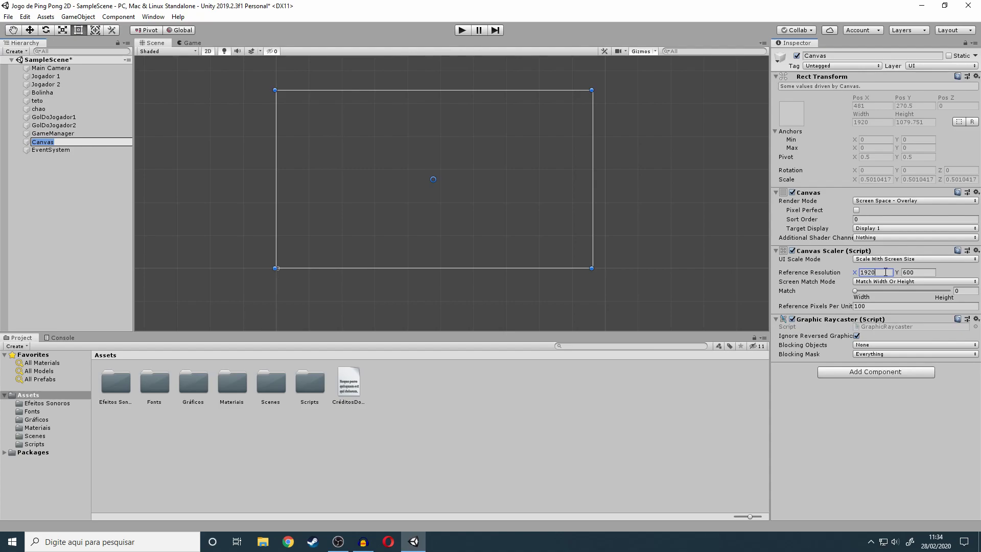
left_click(924, 273)
type("1080")
left_click(932, 275)
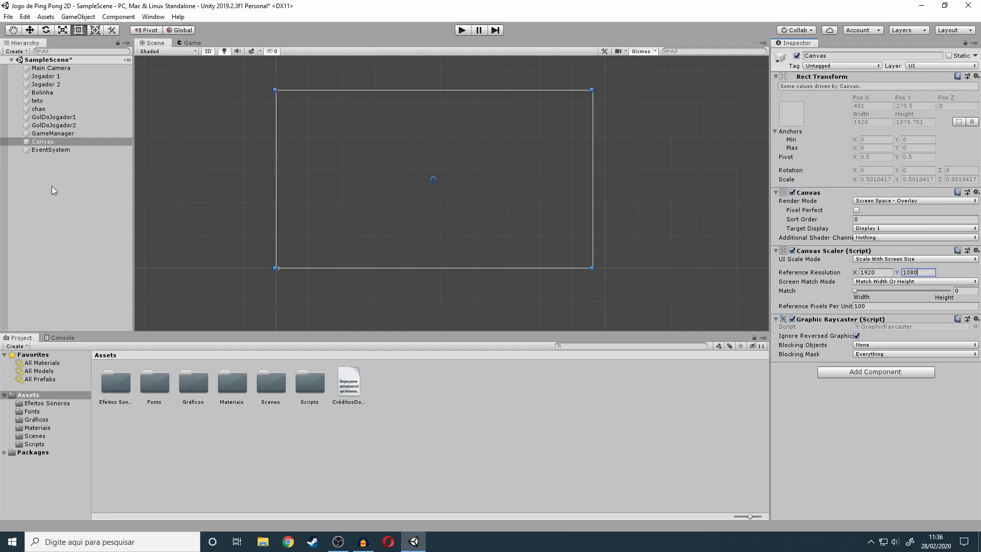
Add a UI Text element as a child of the Canvas and preview it in the Game view.
right_click(86, 142)
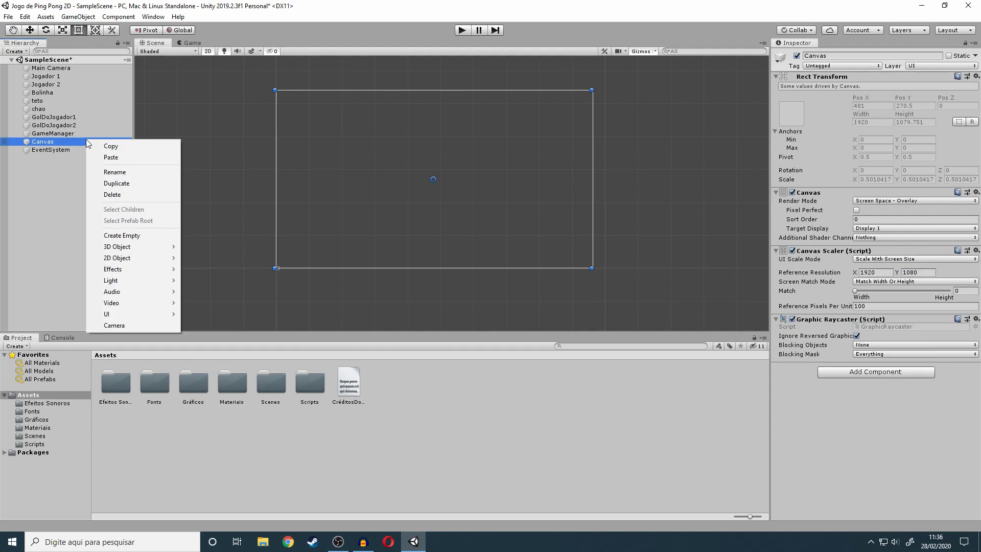
mouse_move(154, 317)
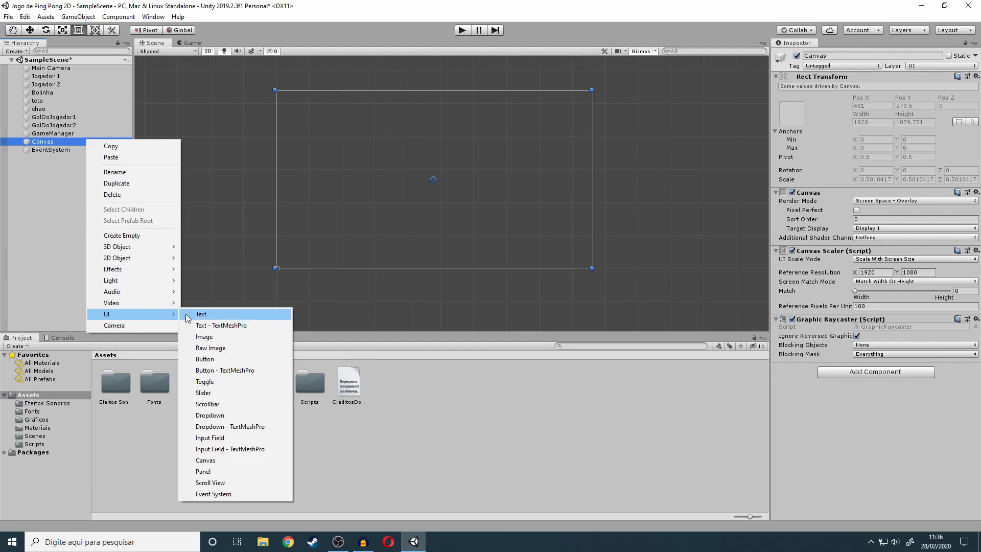
left_click(202, 315)
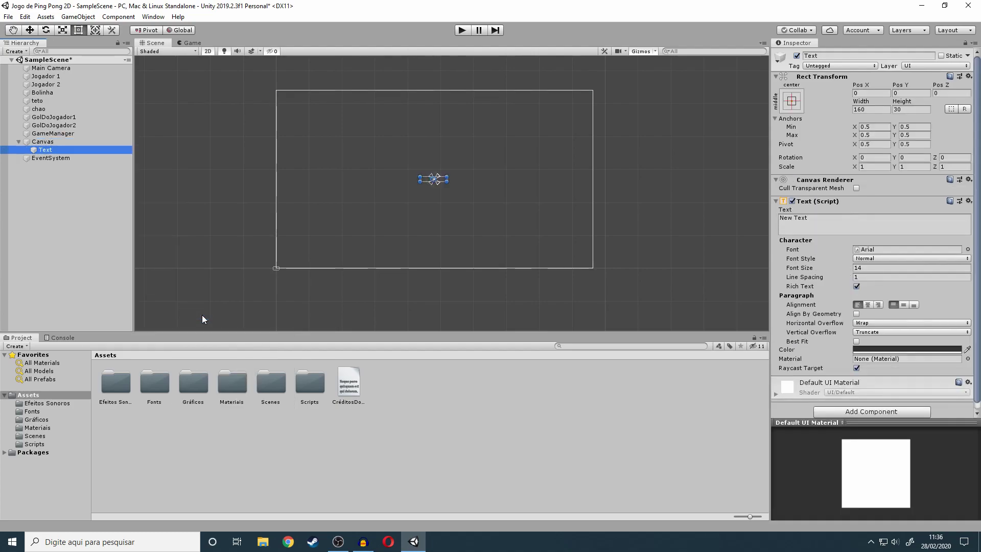
scroll(440, 202, "up", 3)
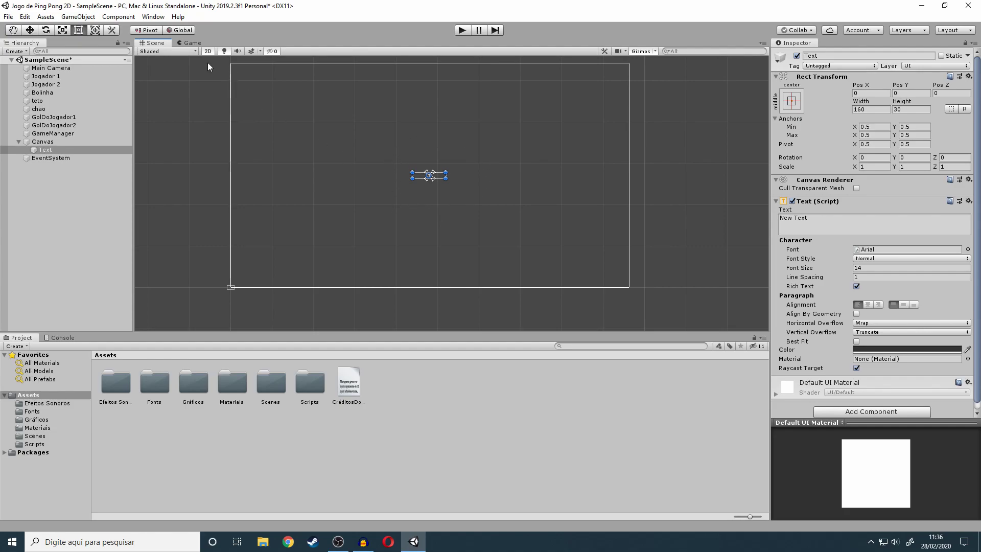
left_click(192, 43)
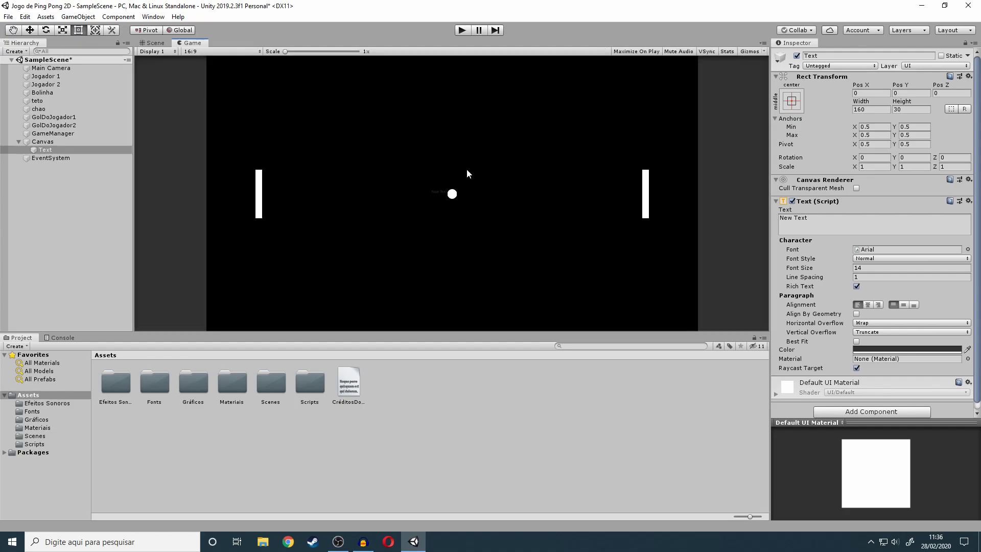
left_click(159, 43)
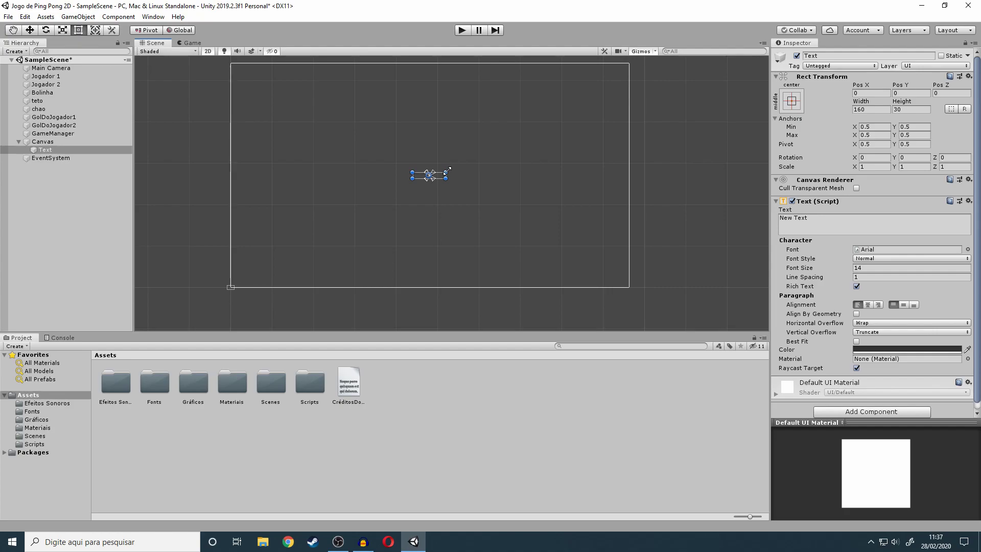
Enlarge the text box symmetrically around its center to about 608 by 114 and preview it in the Game view.
left_click_drag(447, 171, 491, 145, "alt+shift")
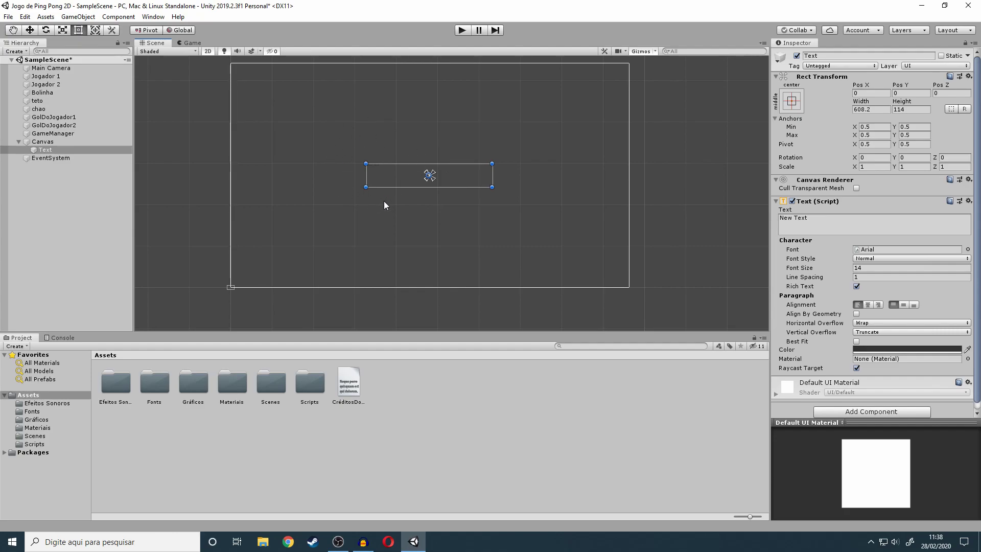
left_click(194, 42)
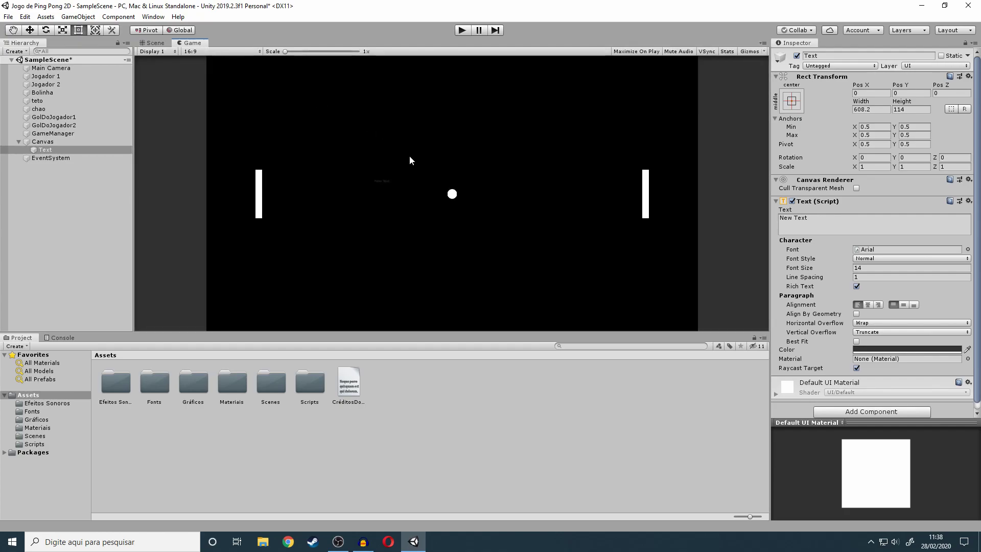
left_click(155, 43)
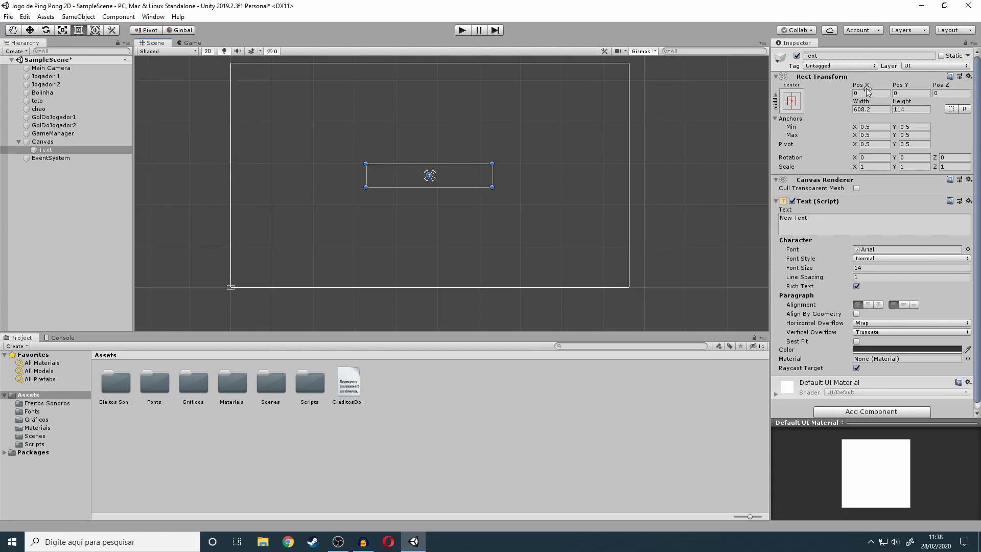
Enable Best Fit with a maximum size of 100 and center the text horizontally and vertically, previewing it in the Game view.
left_click(856, 341)
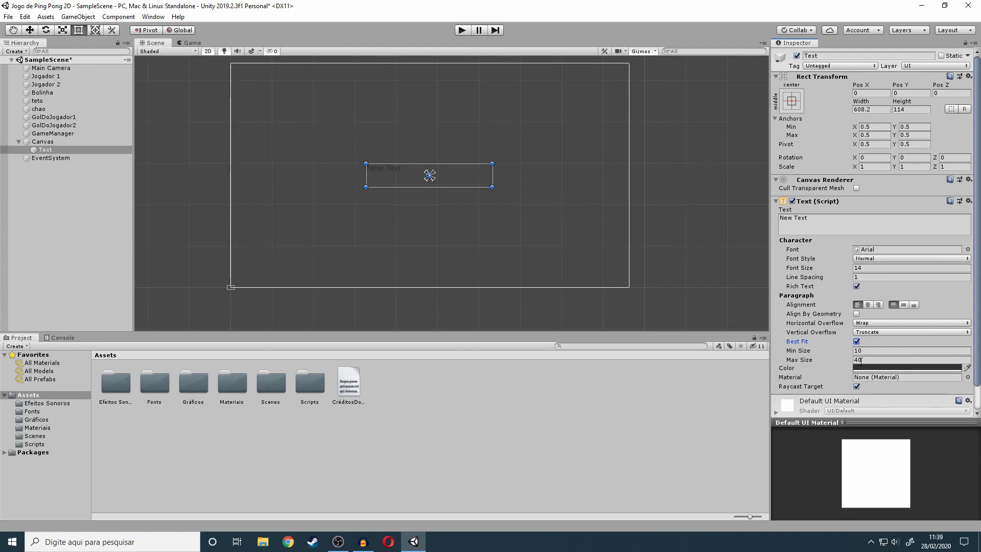
left_click(871, 360)
type("100")
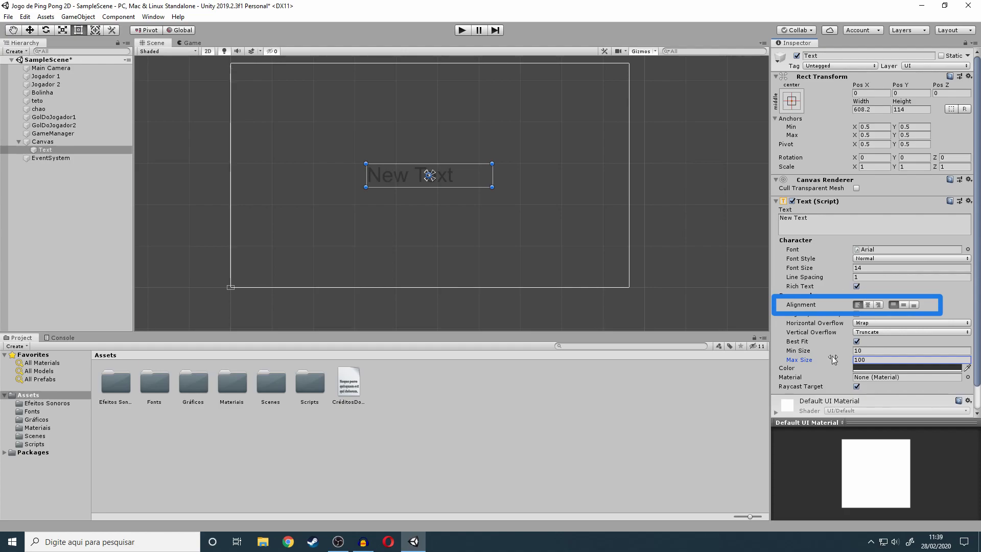
left_click(868, 305)
left_click(904, 305)
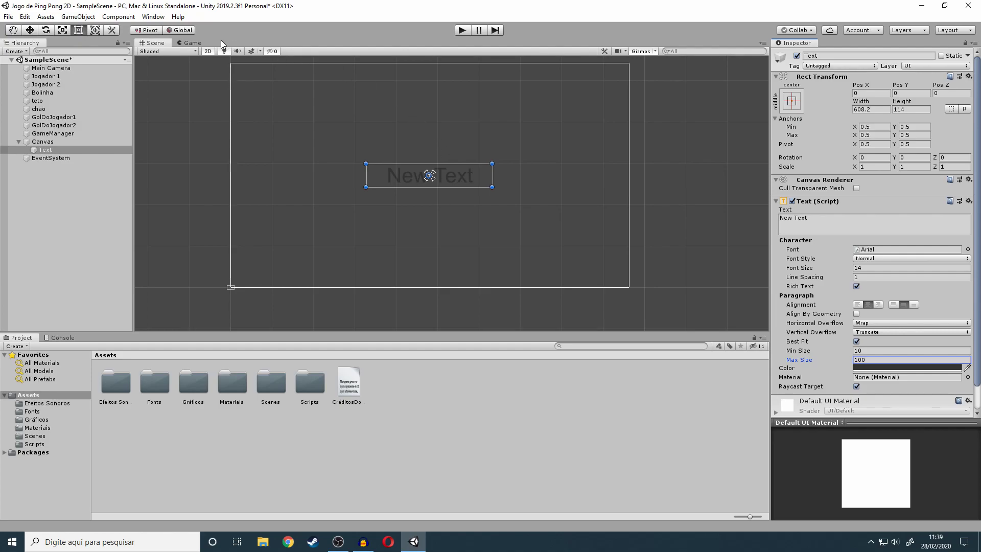
left_click(191, 41)
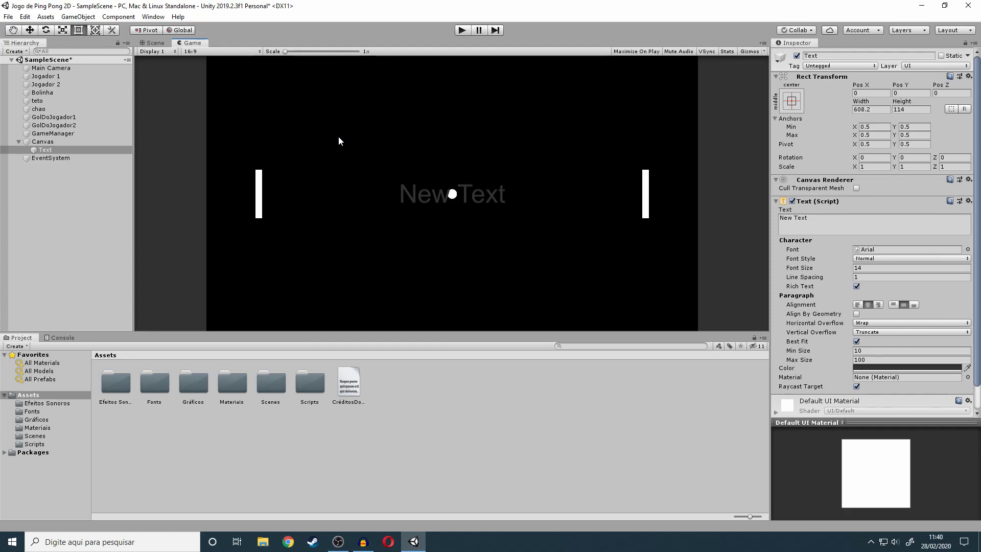
left_click(155, 43)
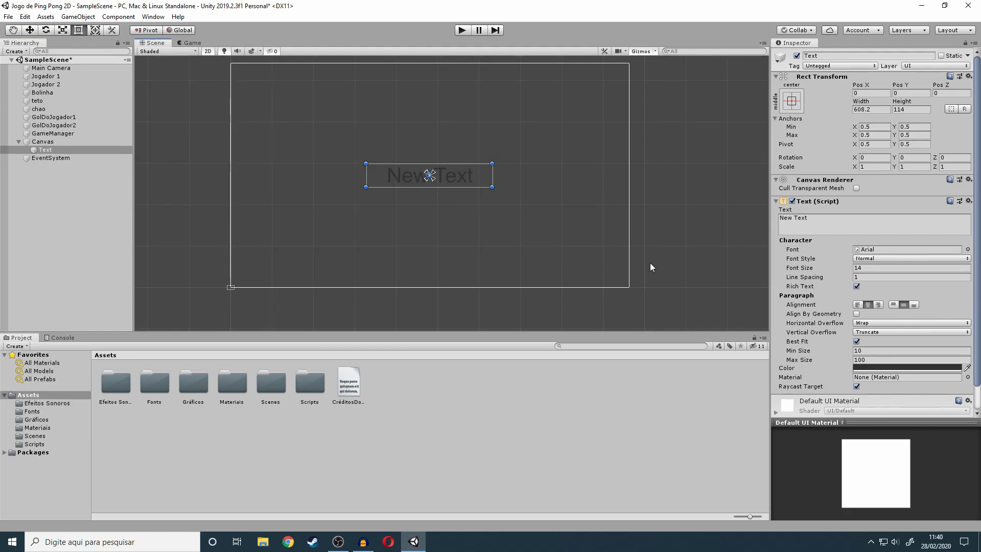
Set the text color to white (FFFFFF) and preview it in the Game view.
left_click(888, 367)
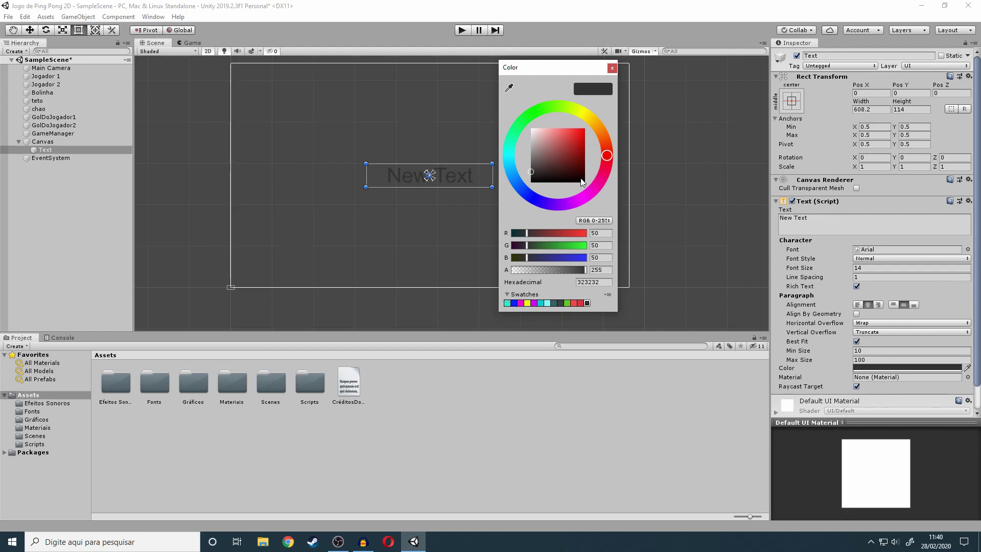
left_click_drag(531, 170, 506, 112)
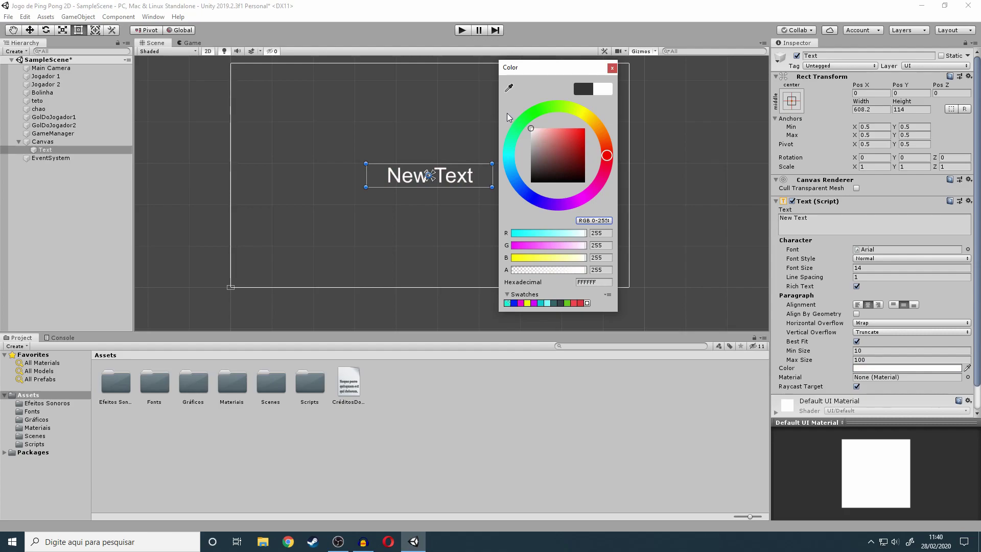
left_click(612, 69)
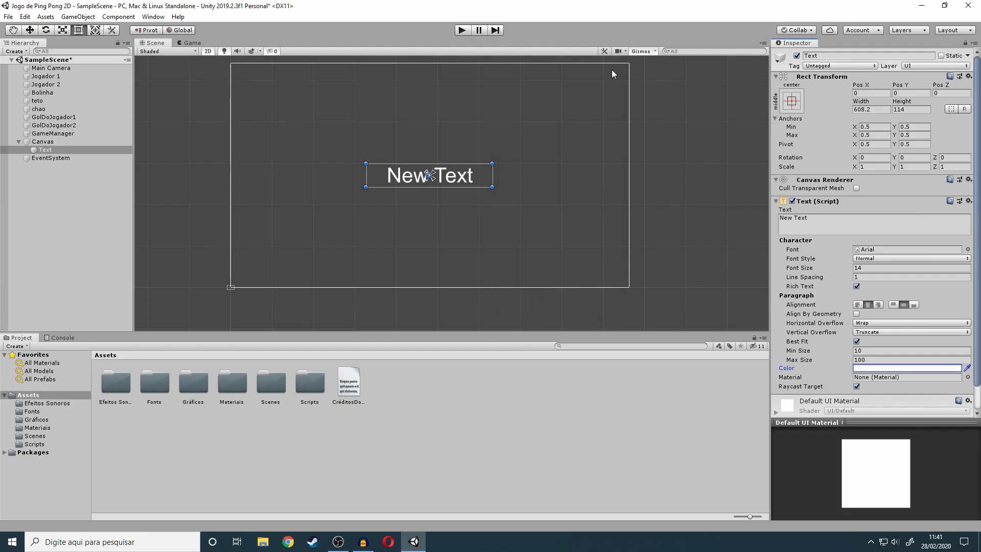
left_click(192, 42)
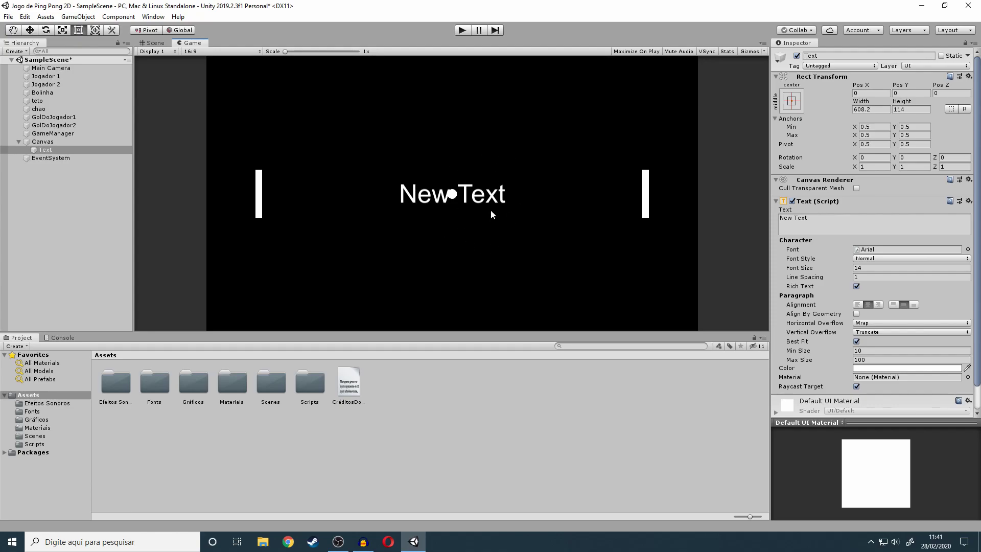
left_click(156, 42)
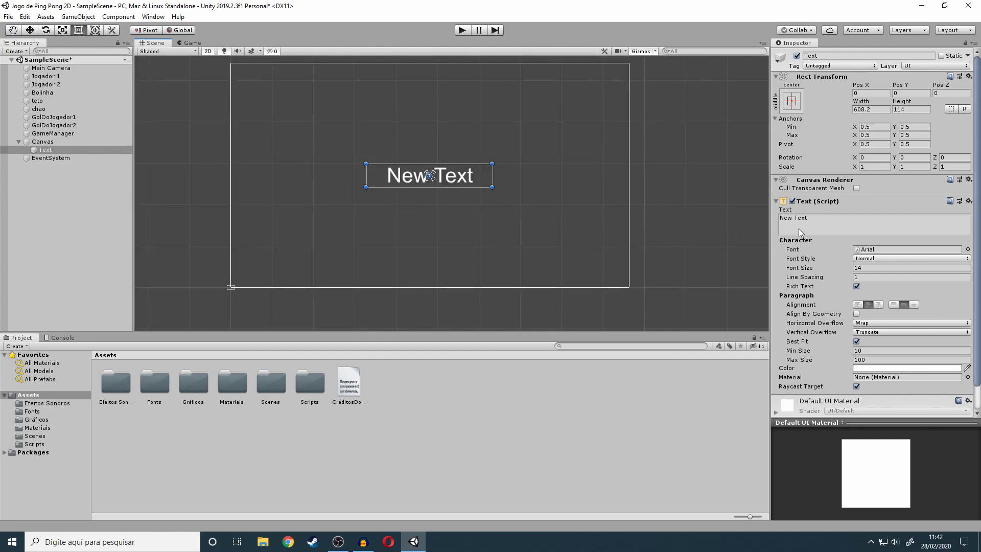
Replace the Text element's placeholder content with the score "0X0".
left_click(827, 226)
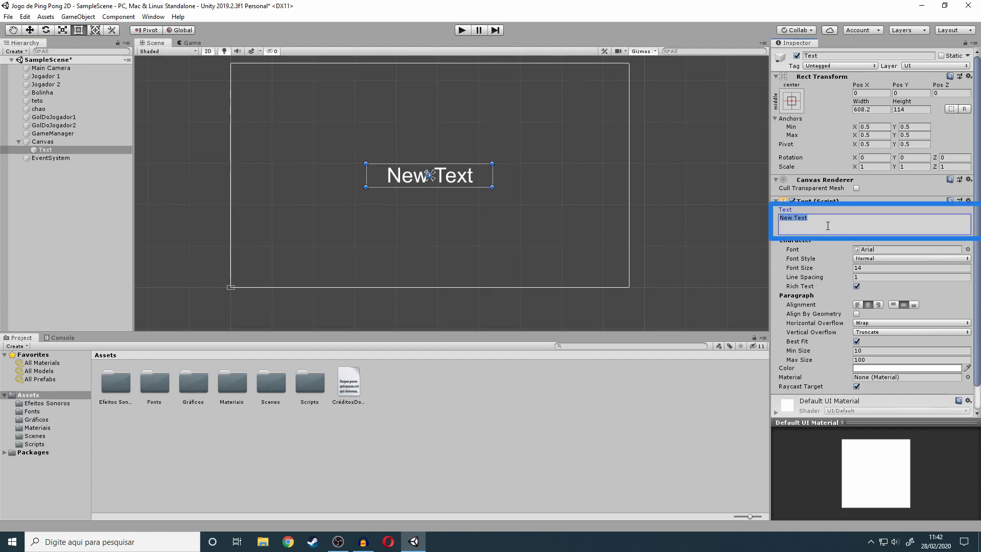
type("0")
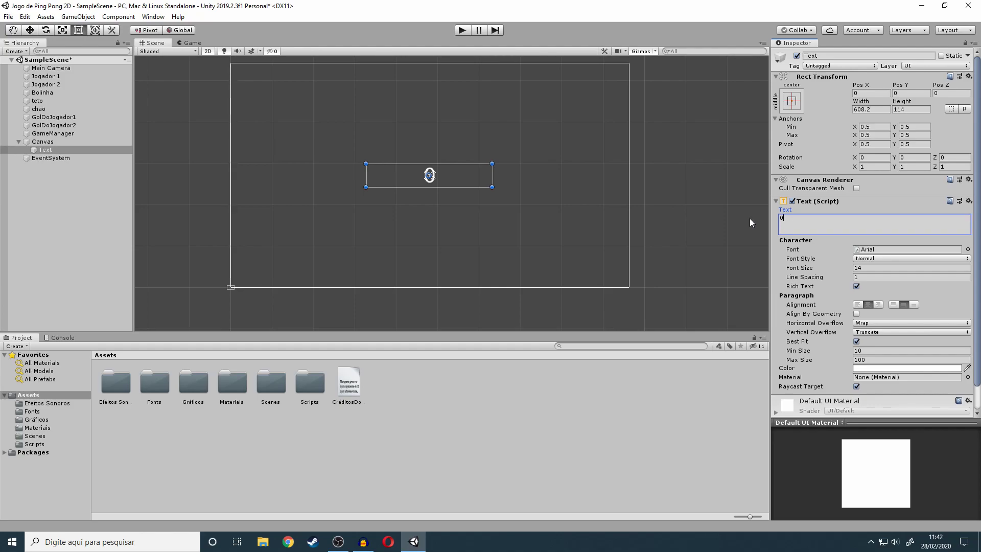
type("X")
type("0")
key("Tab")
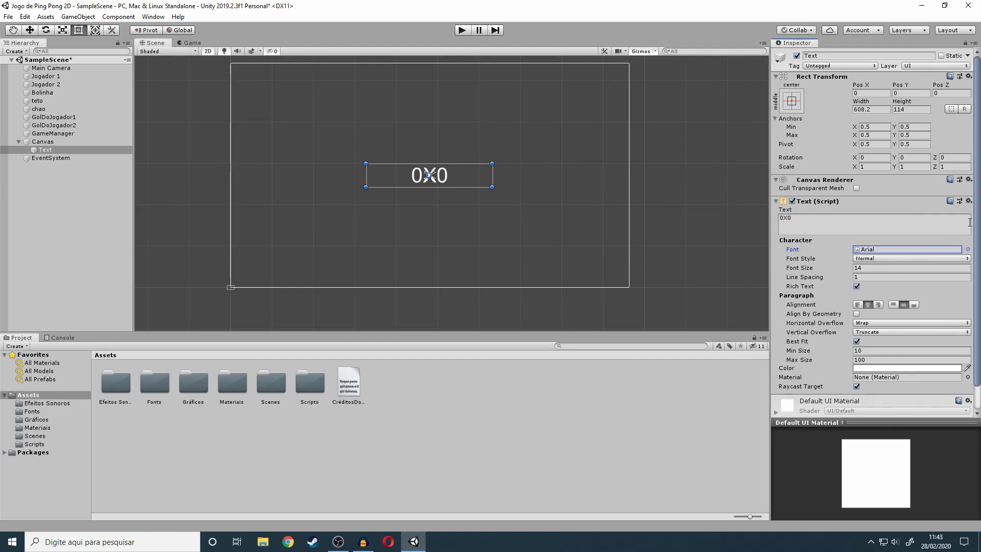
Change the score text's font to upheavtt and preview it in the Game view.
left_click(967, 250)
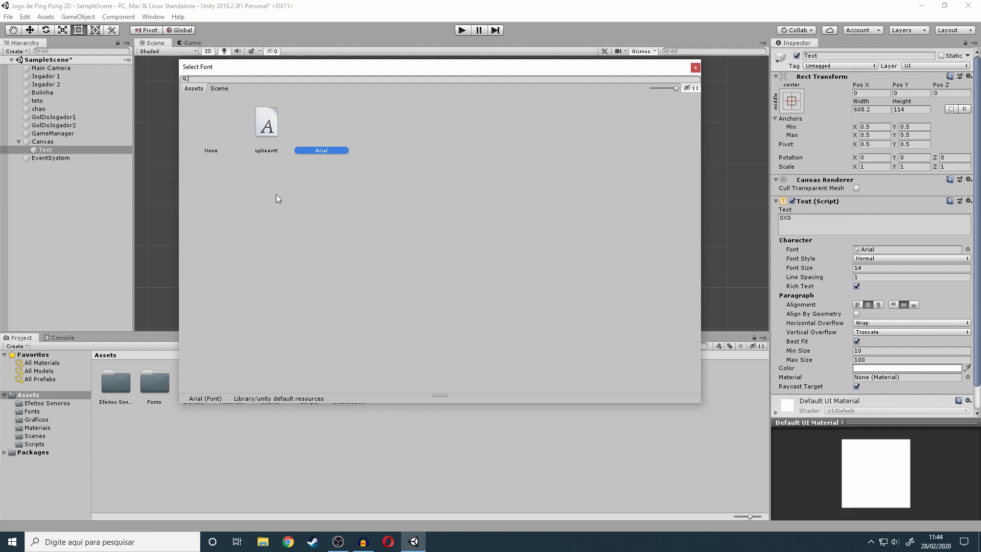
double_click(266, 125)
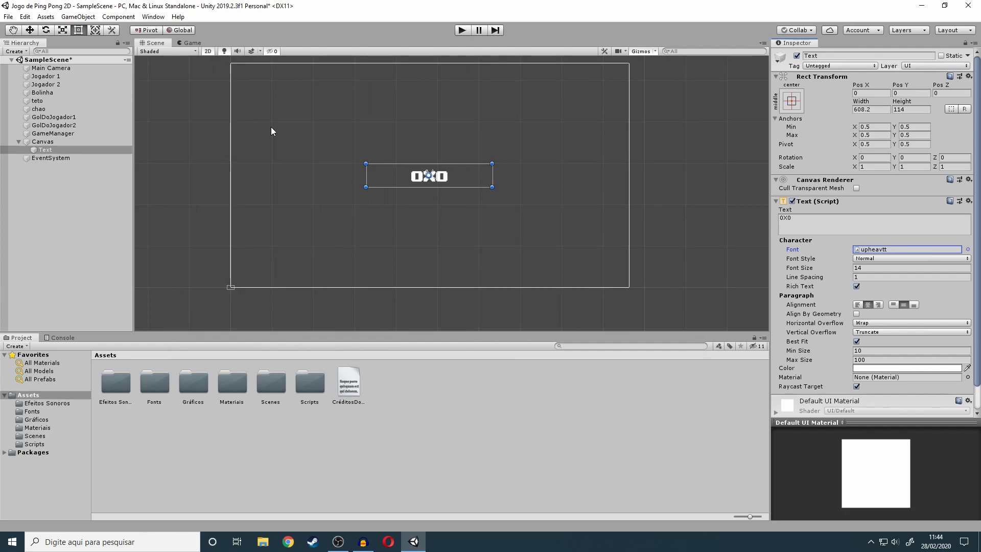
left_click(194, 44)
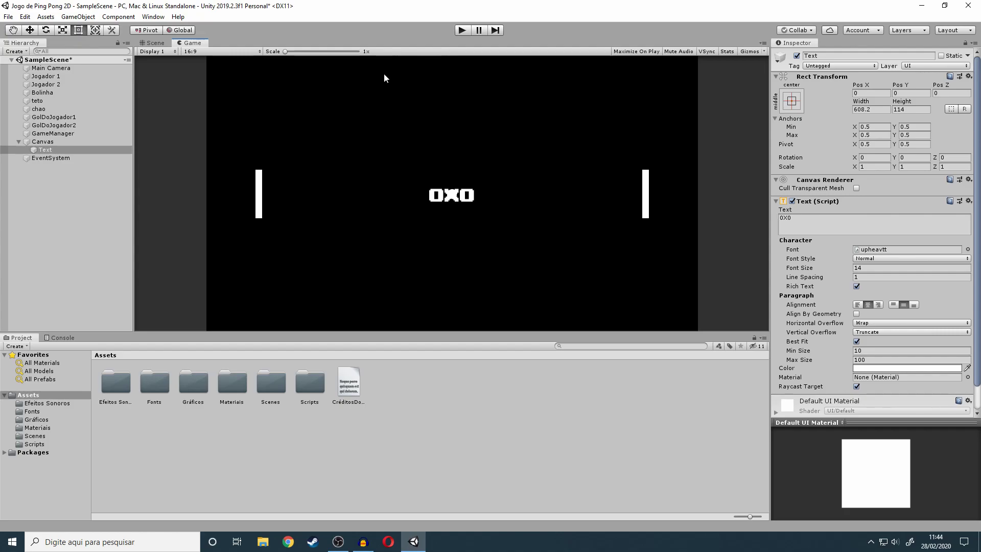
left_click(158, 44)
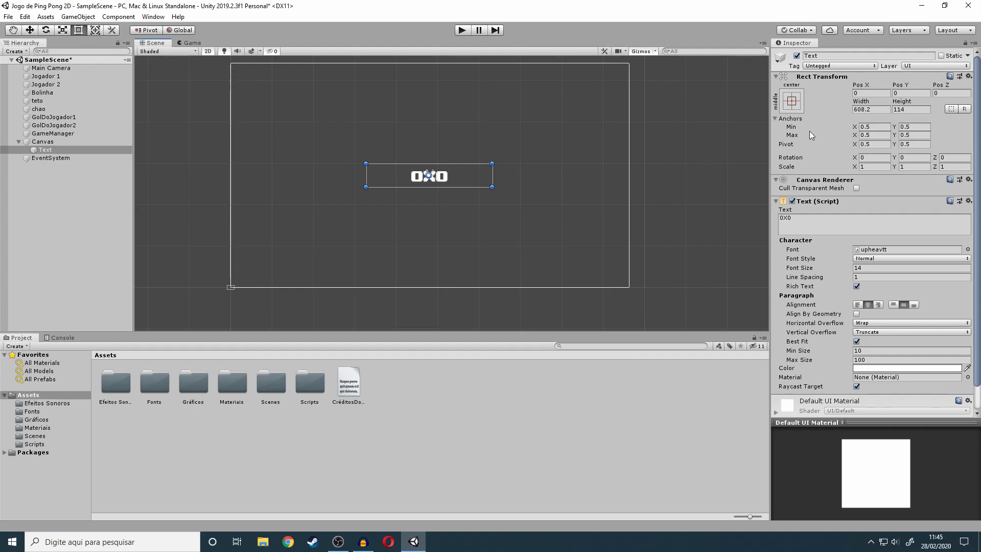
Anchor and position the score text at the top center of the canvas, including its position, and preview it in the Game view.
left_click(792, 102)
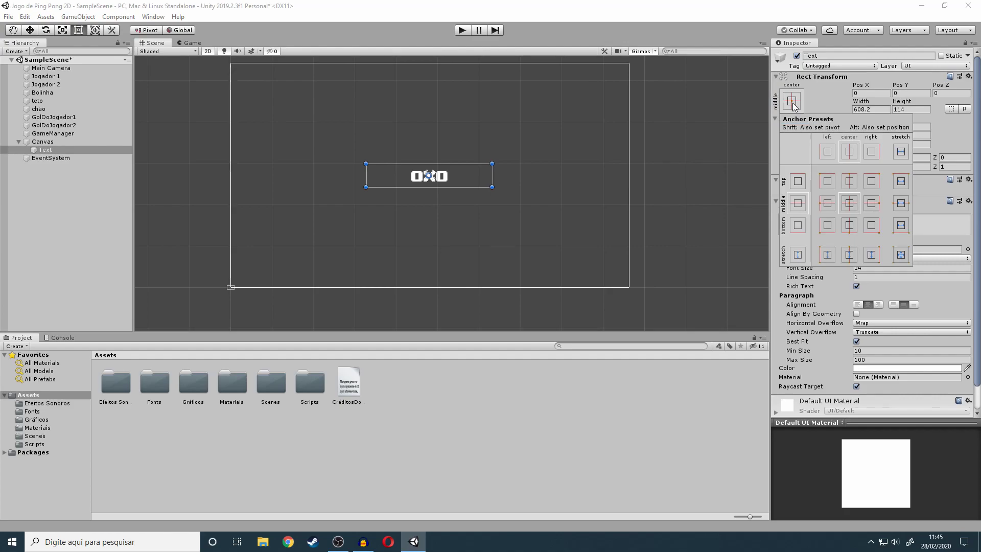
key("alt")
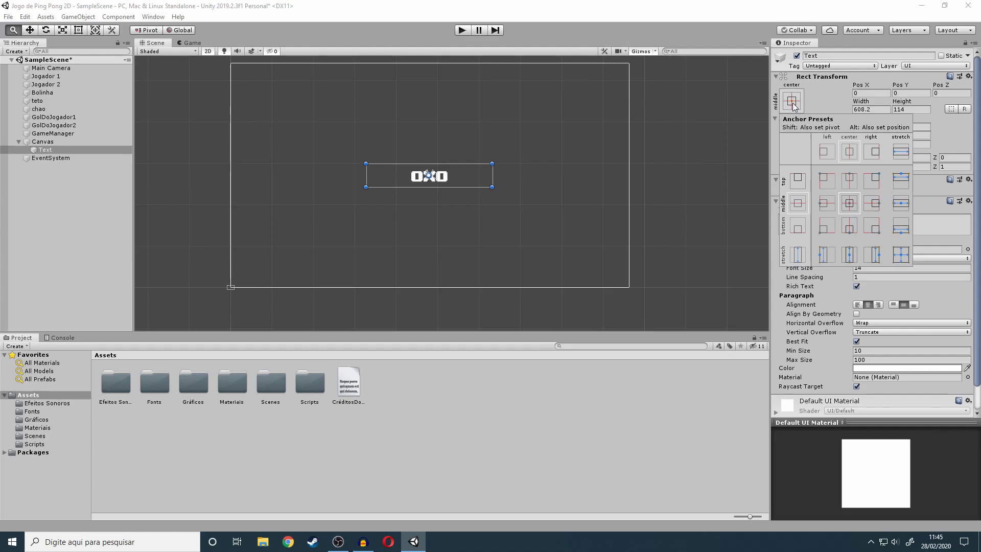
left_click(856, 179, "alt")
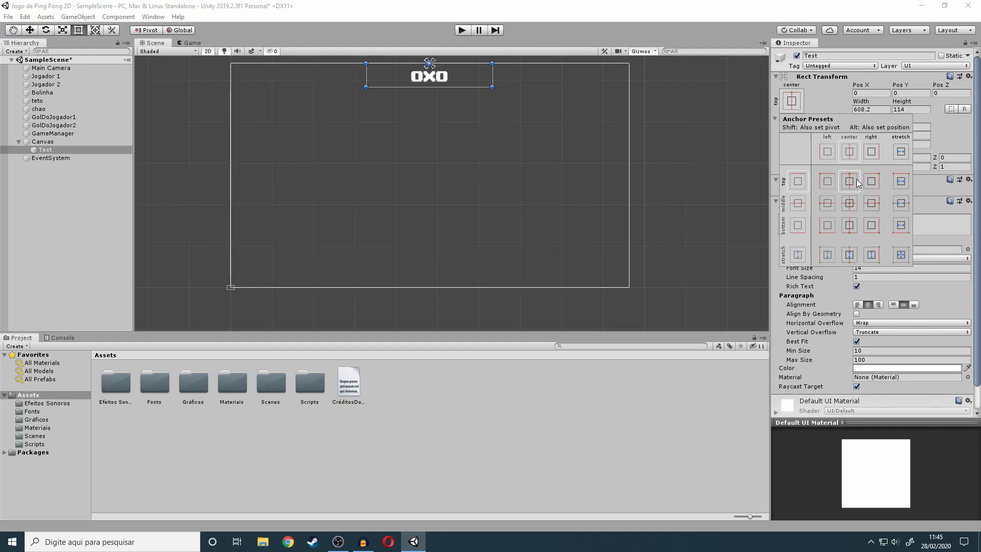
left_click(689, 389)
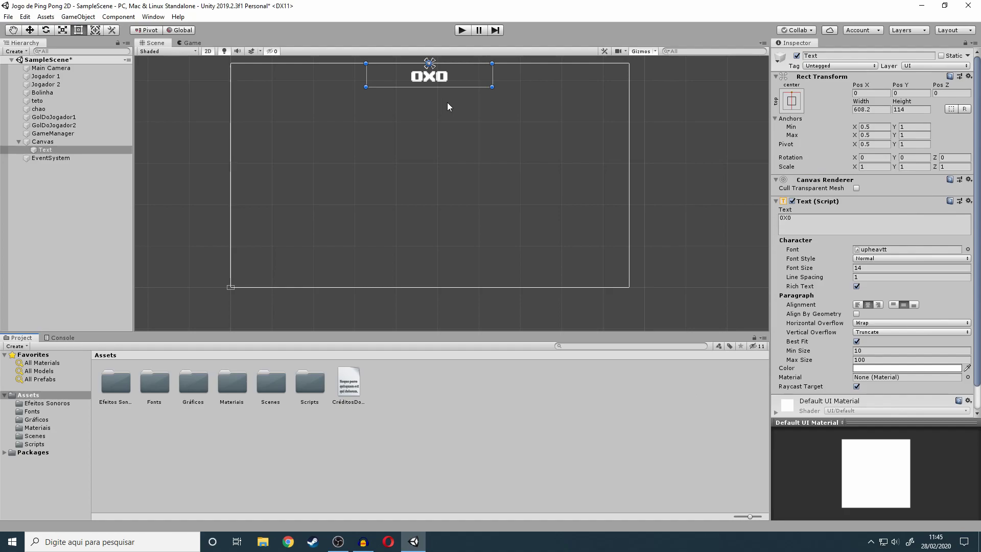
left_click(195, 43)
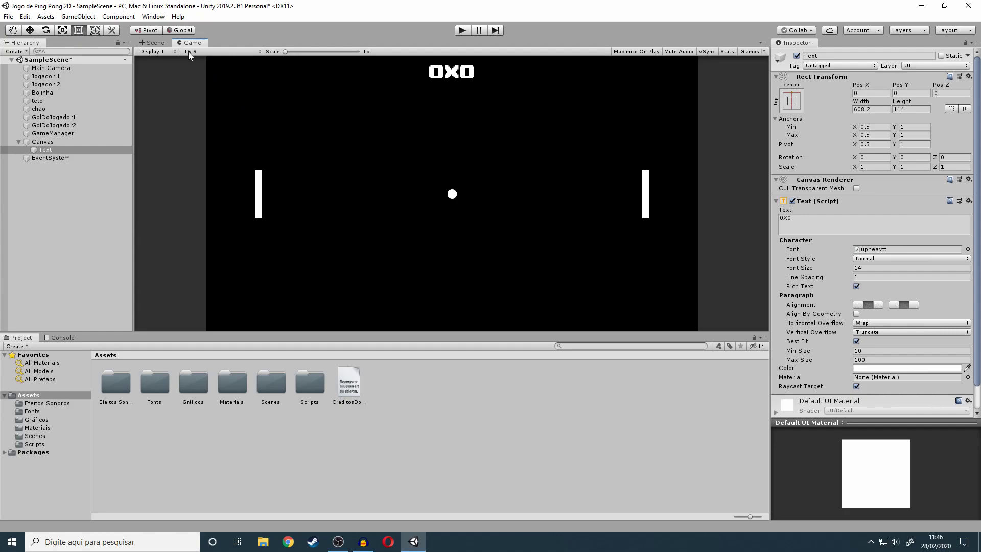
left_click(161, 44)
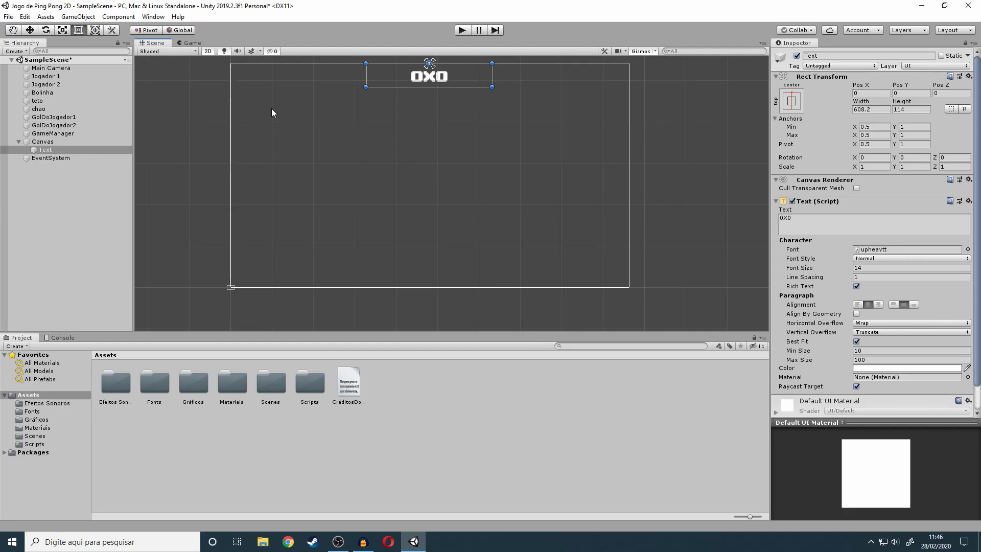
Rename the Text object as TextoDaPontuacao and save the scene.
left_click(835, 57)
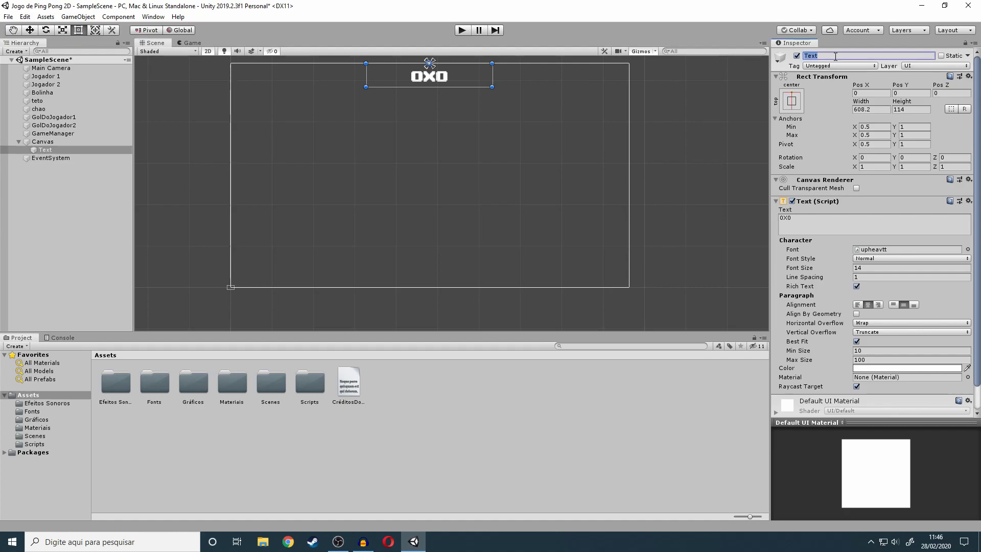
key("BackSpace")
type("TextoDaPontuaca")
key("Return")
left_click(8, 16)
left_click(4, 55)
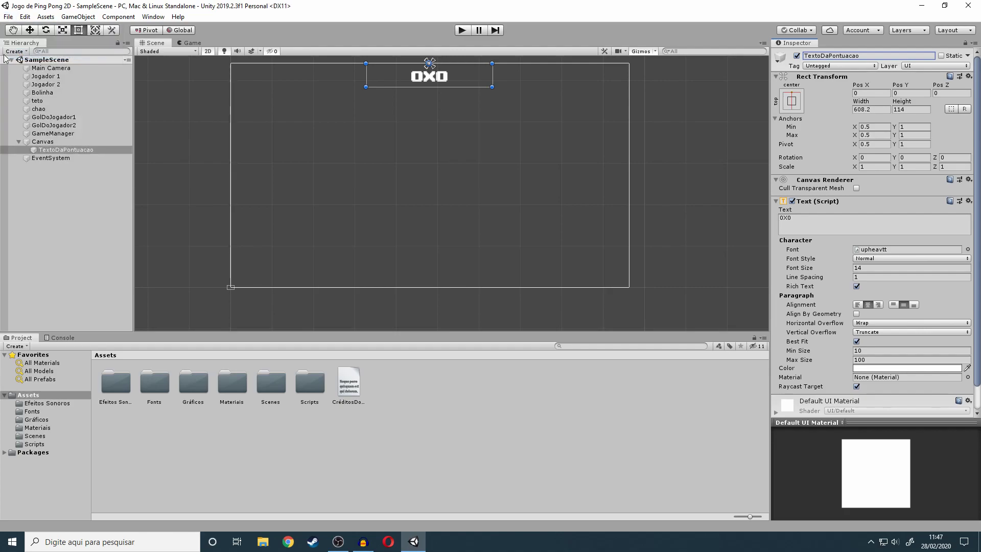